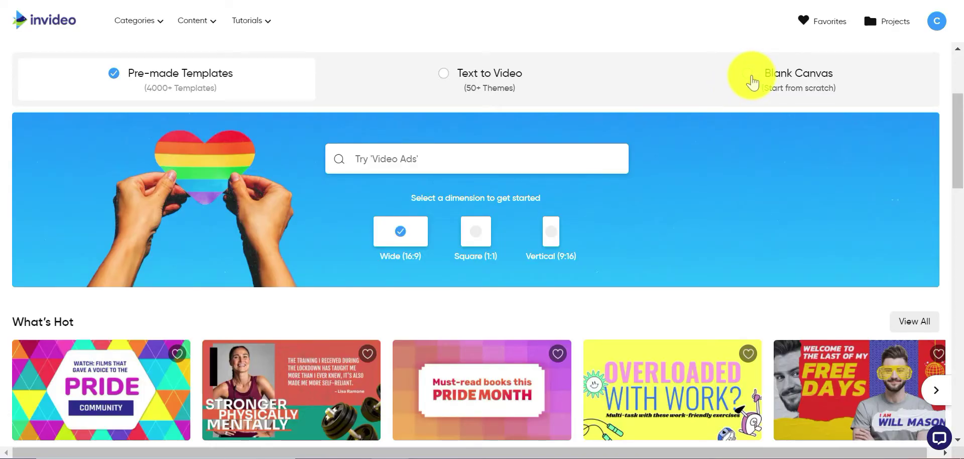
# Step: Start a new video from a blank canvas at the wide 16:9 dimension
pyautogui.click(751, 82)
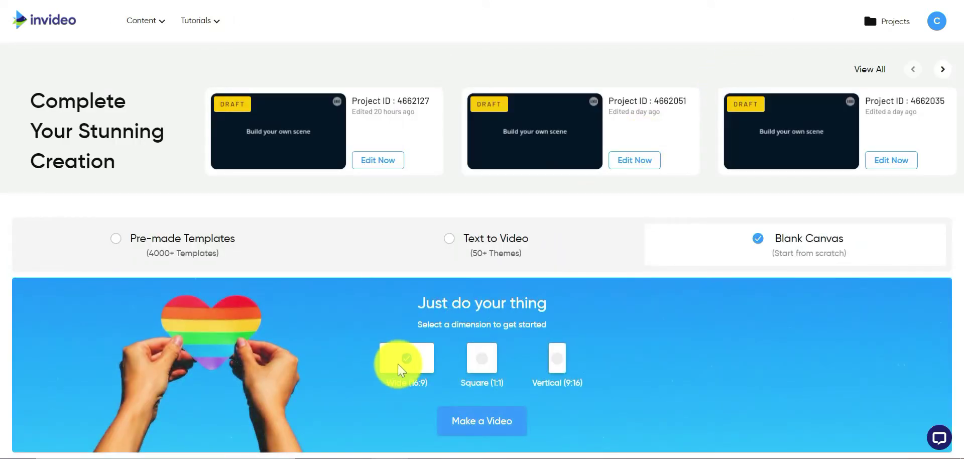
pyautogui.scroll(-3, 389, 381)
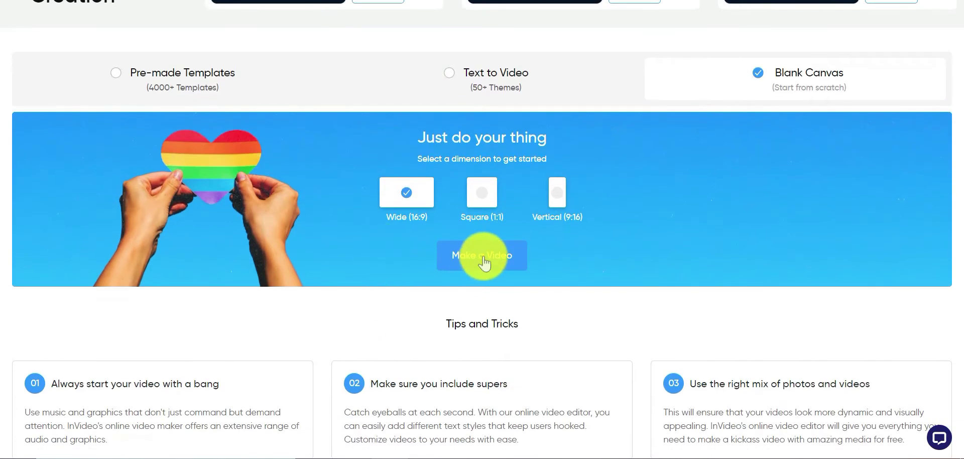
# Step: Create the 16:9 blank project and delete its default background music clip
pyautogui.click(483, 261)
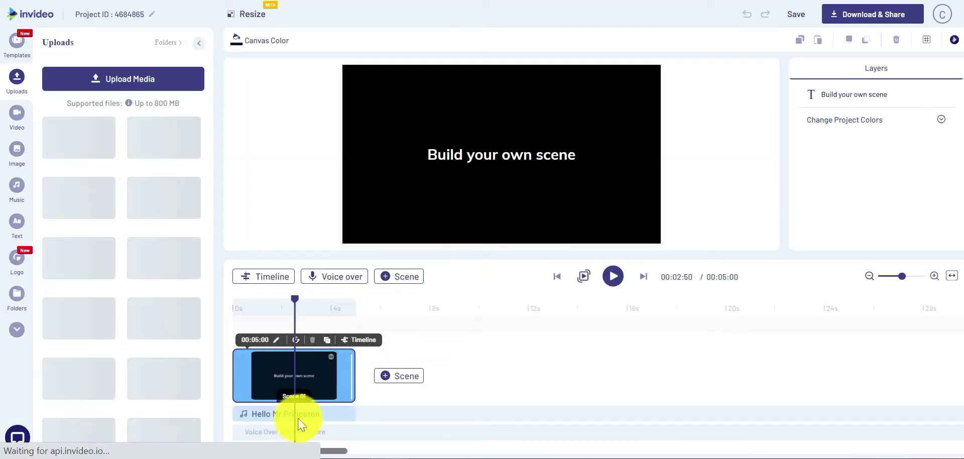
pyautogui.click(306, 414)
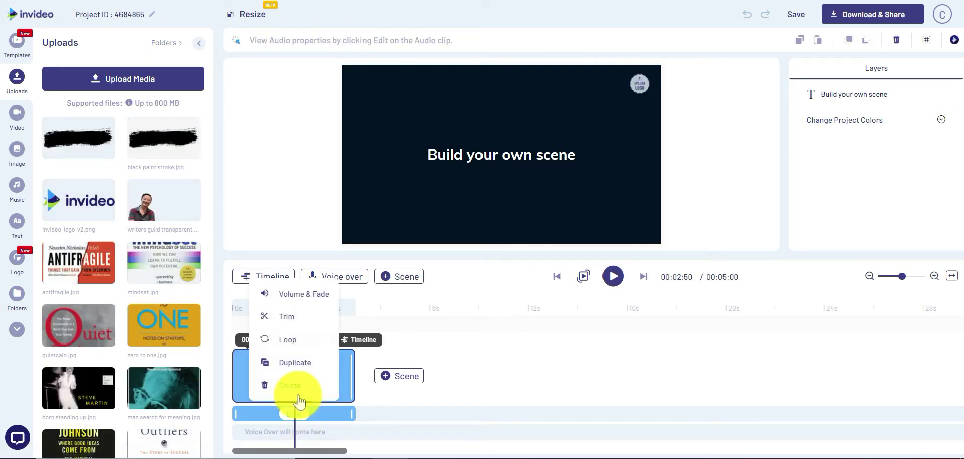
pyautogui.click(449, 368)
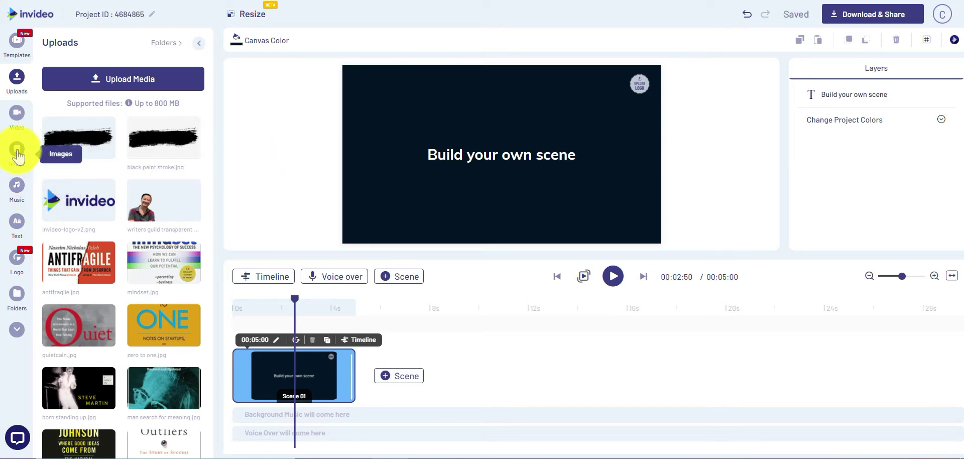
# Step: Search the stock videos for 'apple' with iStock and Premium Media excluded
pyautogui.click(17, 112)
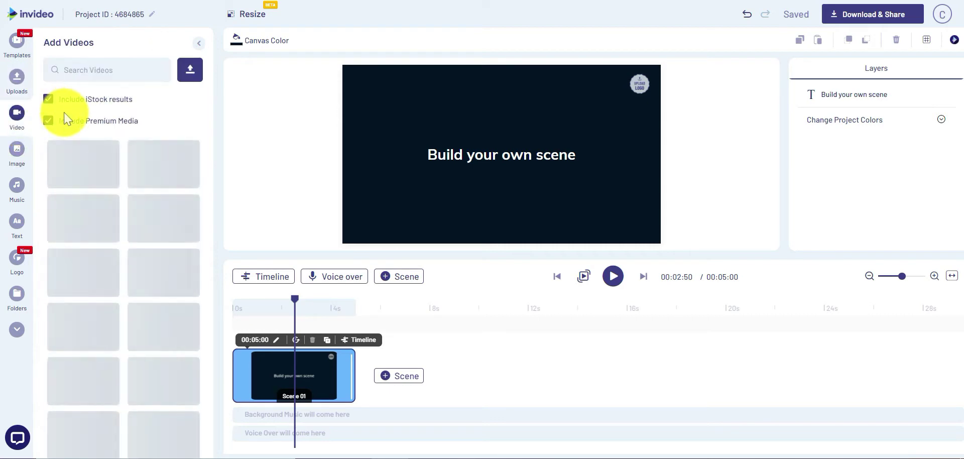
pyautogui.click(49, 122)
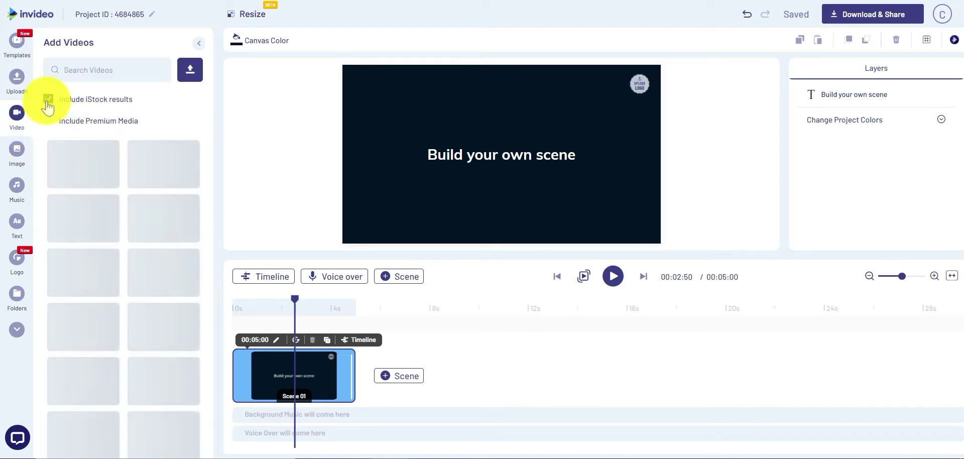
pyautogui.click(47, 102)
pyautogui.click(104, 70)
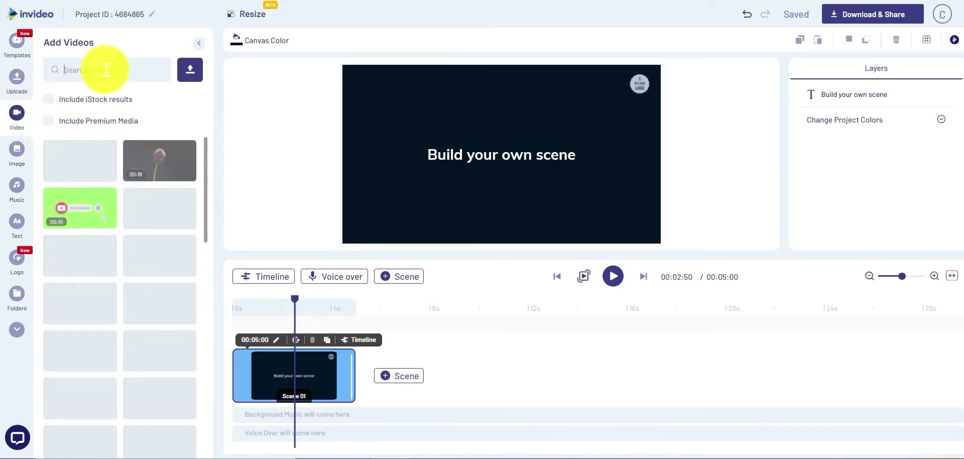
pyautogui.write('apple')
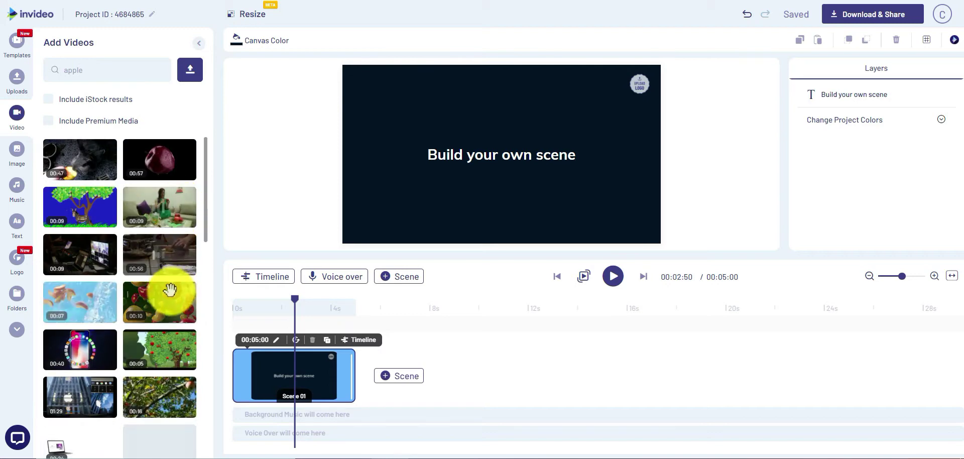
pyautogui.scroll(-3, 168, 288)
pyautogui.scroll(-1, 167, 288)
pyautogui.scroll(-2, 167, 291)
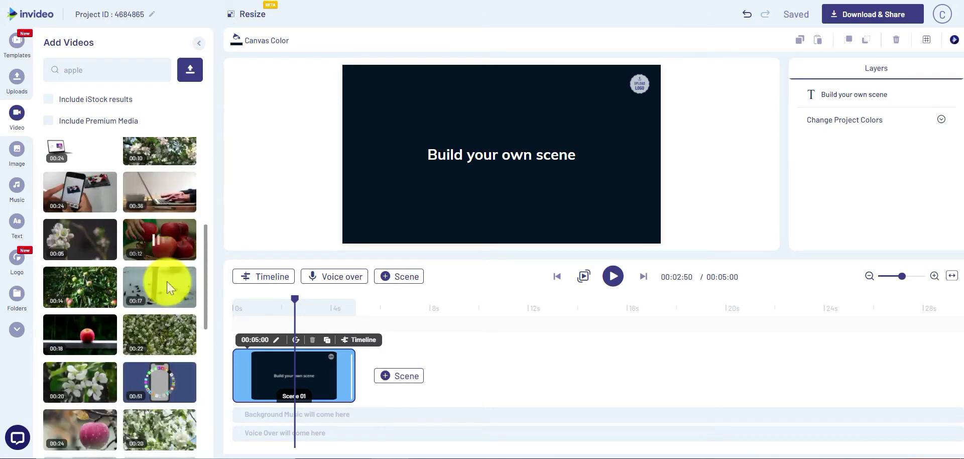
pyautogui.scroll(-2, 167, 301)
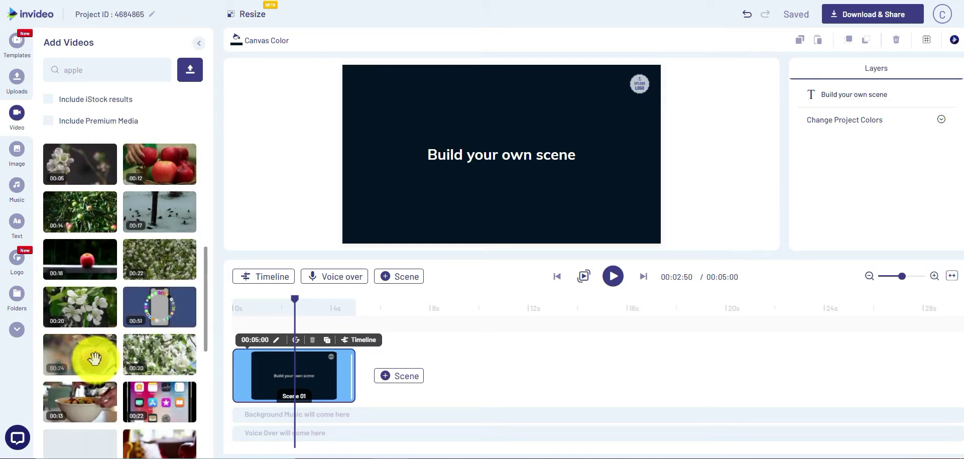
# Step: Place the pink dewy apple clip, trimmed to about its first five seconds
pyautogui.click(96, 361)
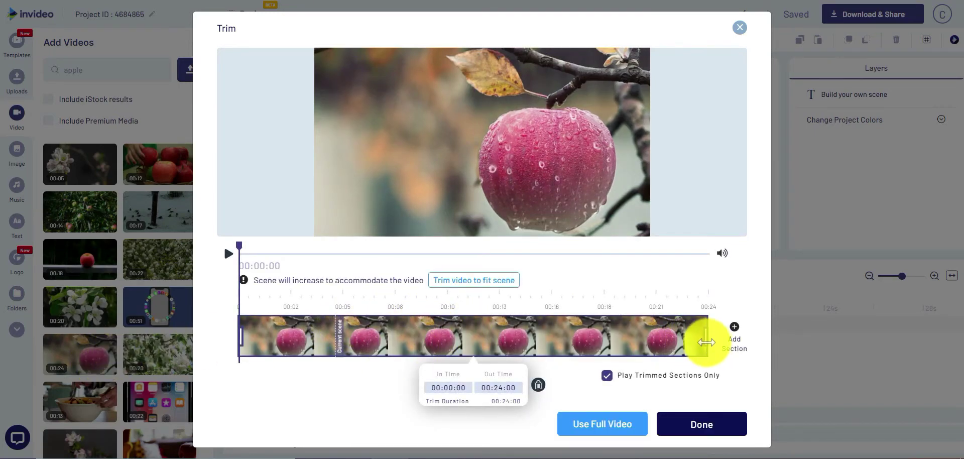
pyautogui.moveTo(705, 342); pyautogui.dragTo(334, 334)
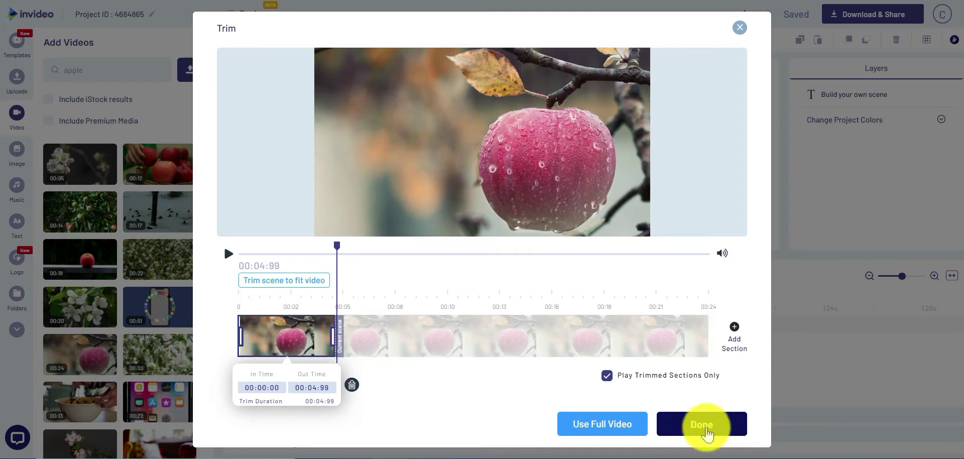
pyautogui.click(707, 433)
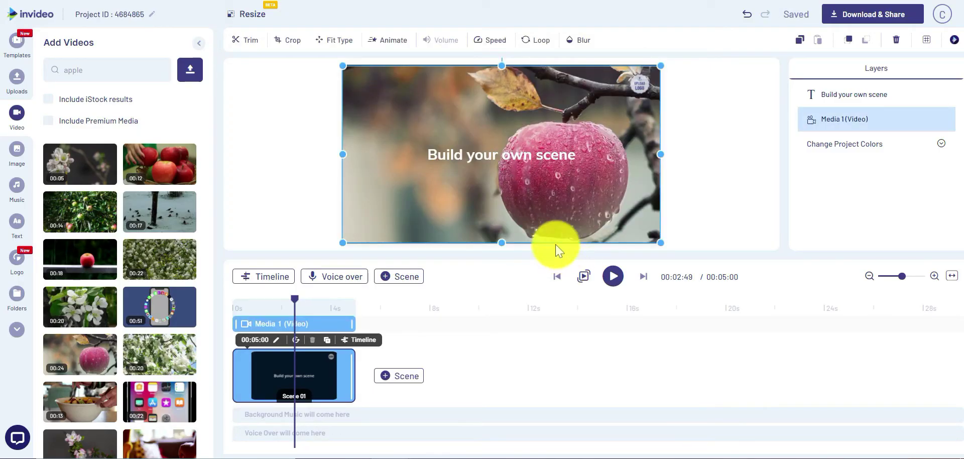
# Step: Retitle the scene 'Apple' at font size 200, narrowed and moved to the top-left
pyautogui.click(489, 167)
pyautogui.moveTo(430, 159); pyautogui.dragTo(584, 163)
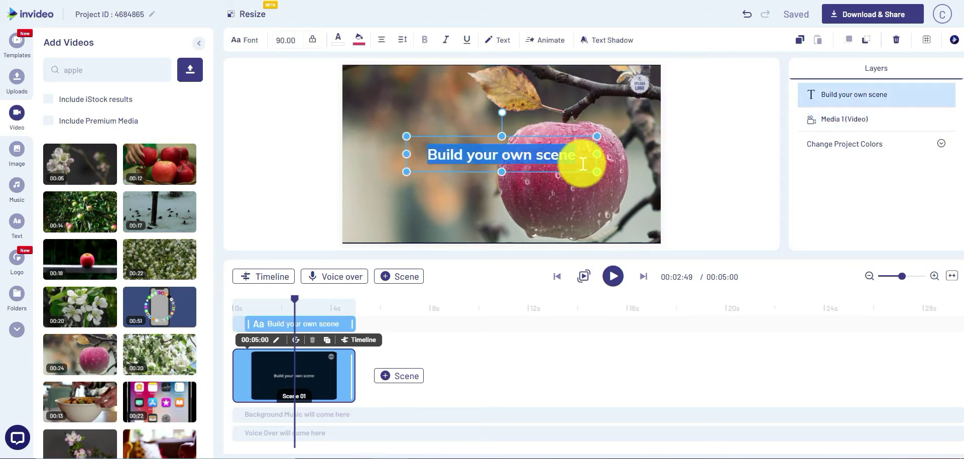
pyautogui.write('Apple')
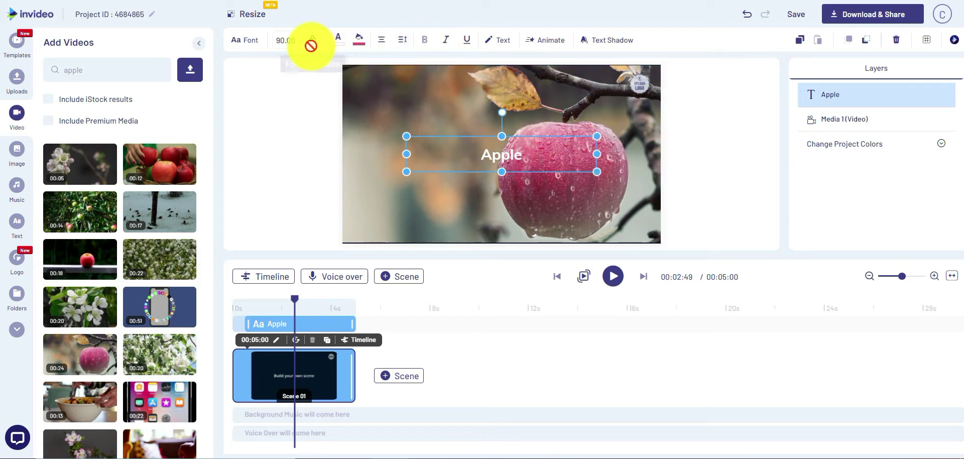
pyautogui.click(289, 40)
pyautogui.write('200')
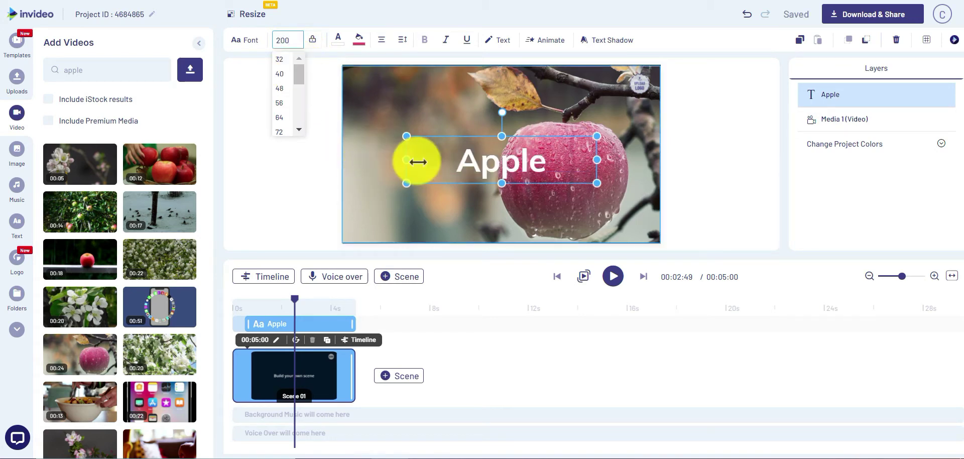
pyautogui.click(469, 163)
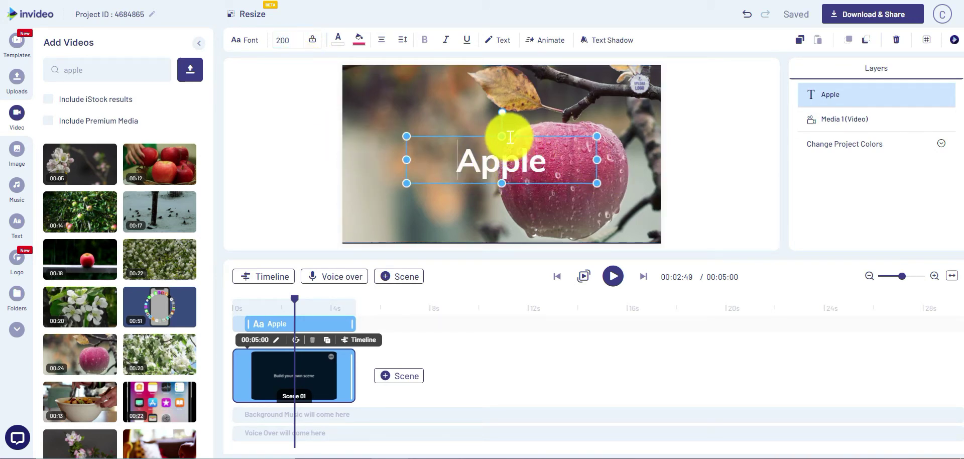
pyautogui.moveTo(597, 159)
pyautogui.mouseDown()
pyautogui.moveTo(481, 165)
pyautogui.moveTo(439, 133)
pyautogui.moveTo(430, 103)
pyautogui.mouseUp()
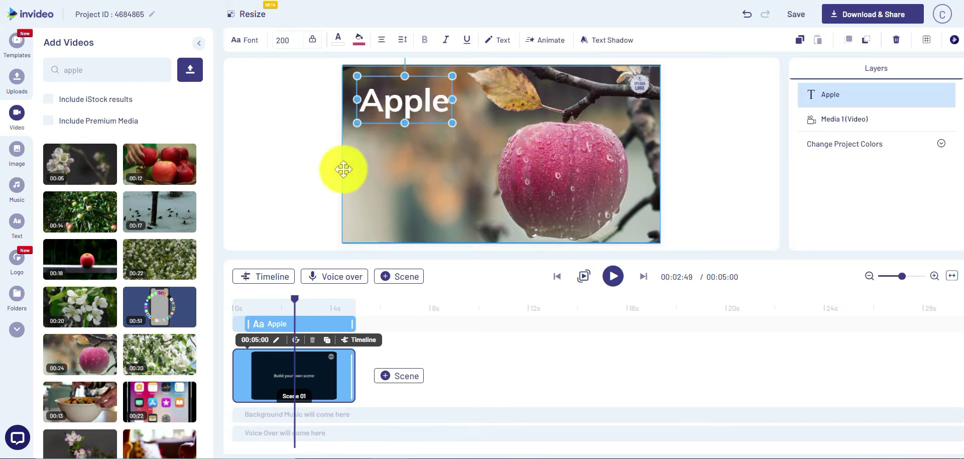
pyautogui.click(308, 170)
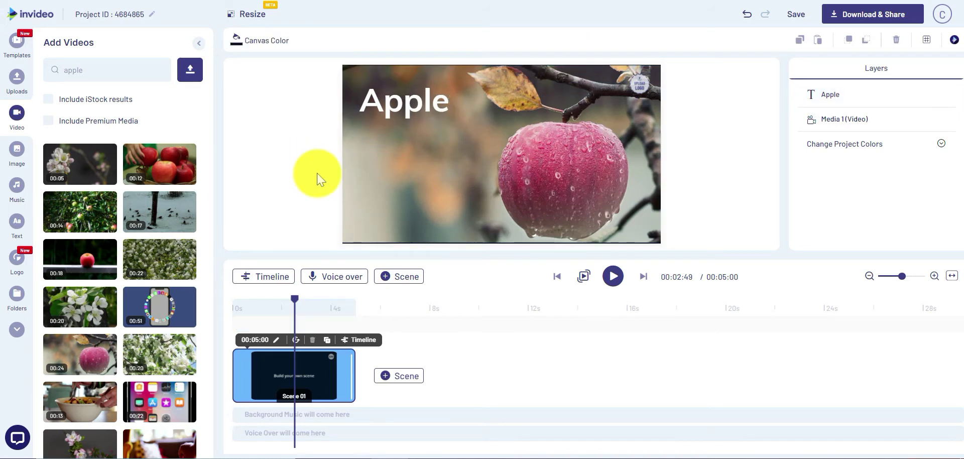
# Step: Add a new blank scene after the Apple scene
pyautogui.click(402, 377)
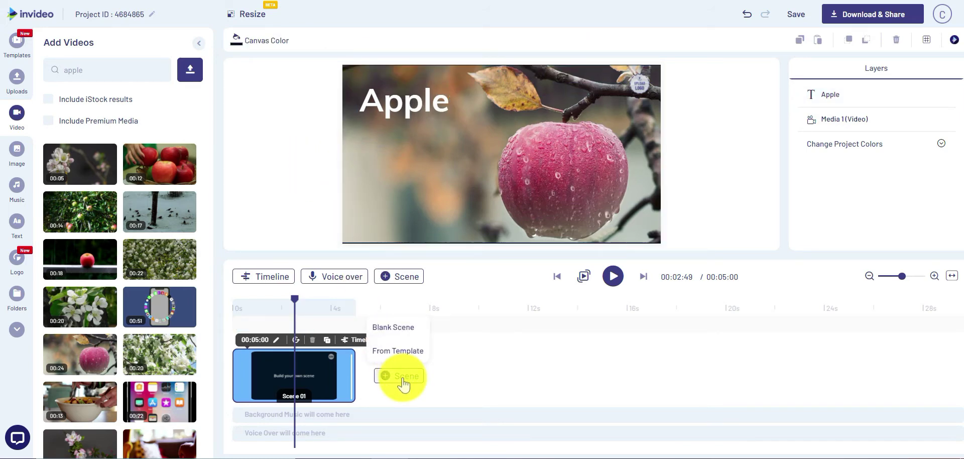
pyautogui.click(408, 329)
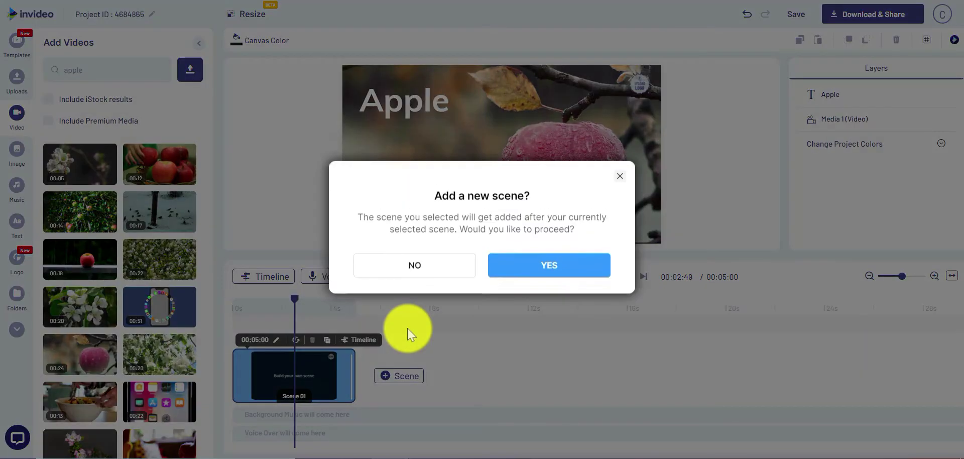
pyautogui.click(544, 272)
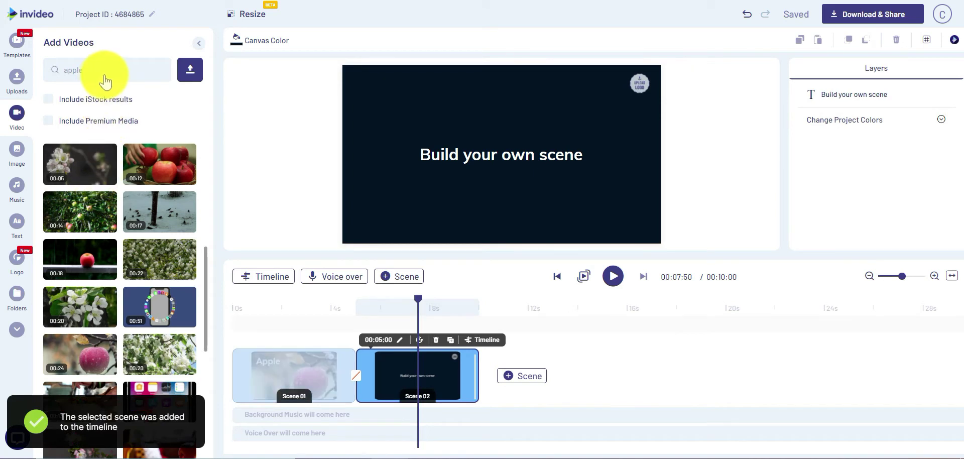
# Step: Put the 'boy' stock clip of two boys into Scene 02, trimmed to about 5 seconds
pyautogui.moveTo(123, 71); pyautogui.dragTo(50, 72)
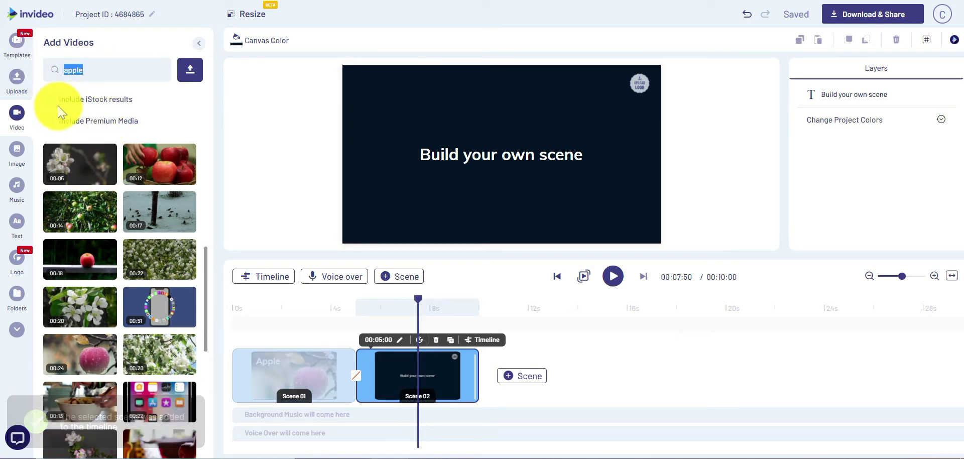
pyautogui.write('boy')
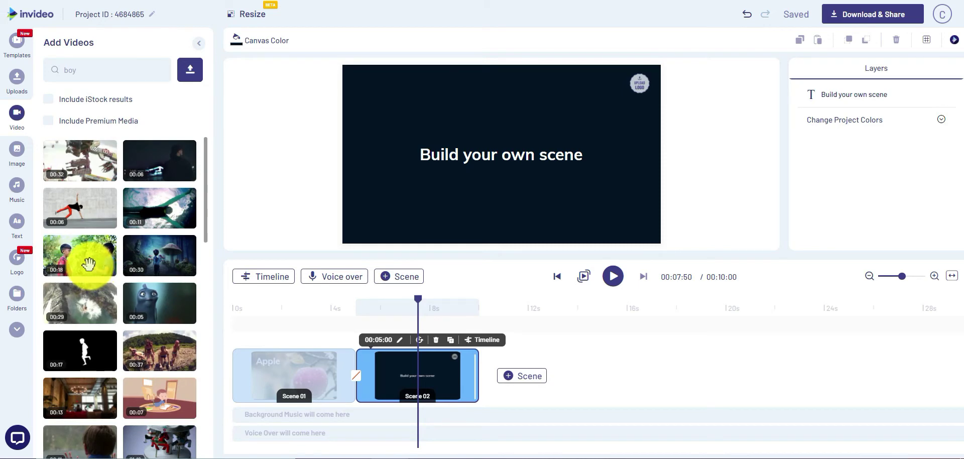
pyautogui.moveTo(88, 264); pyautogui.dragTo(394, 235)
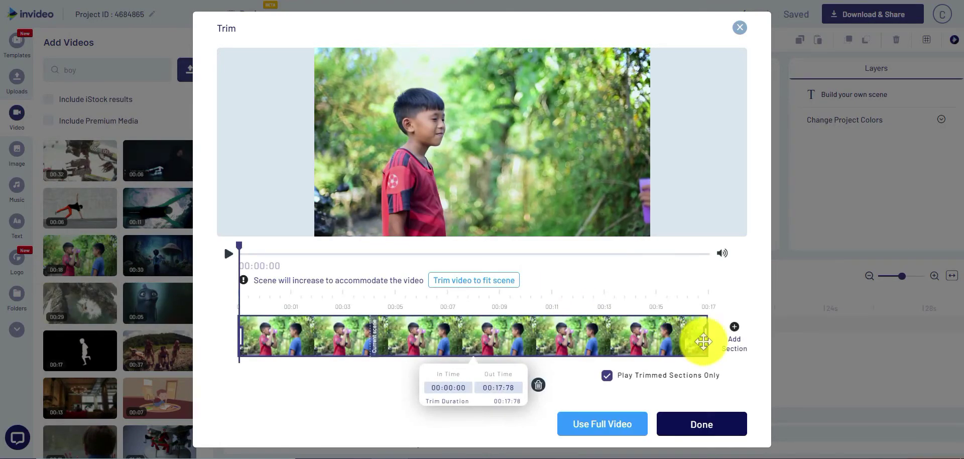
pyautogui.moveTo(703, 341); pyautogui.dragTo(375, 332)
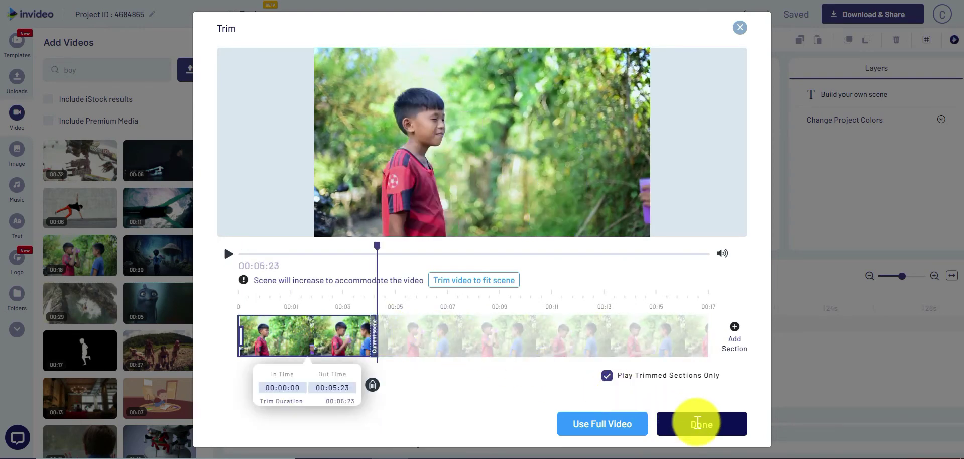
# Step: Place the trimmed boys clip and retitle Scene 02 'Boy' at font size 200
pyautogui.click(701, 424)
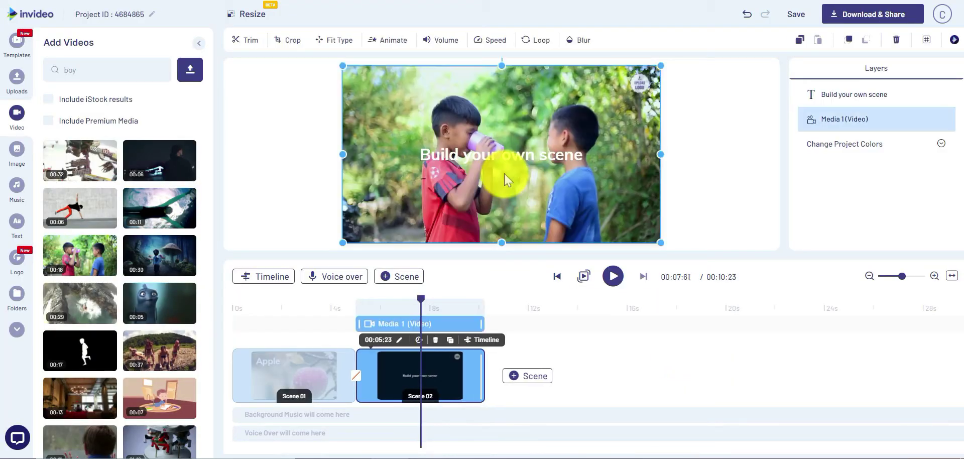
pyautogui.click(501, 164)
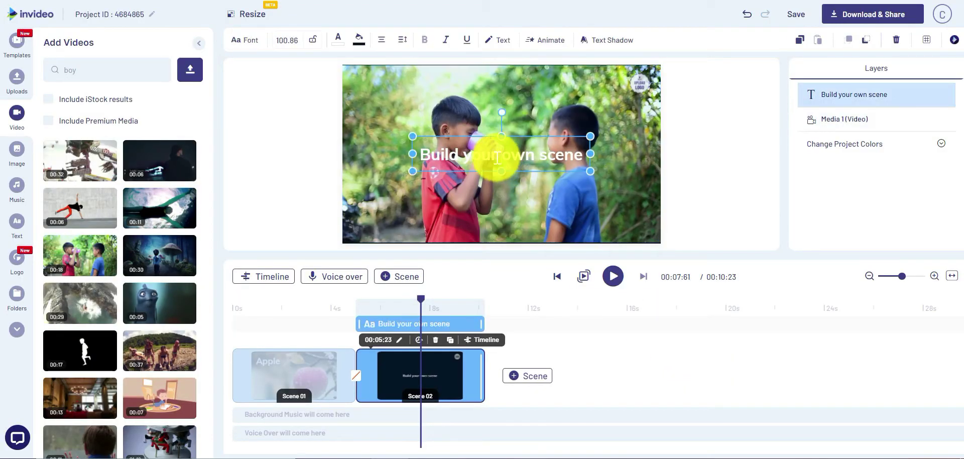
pyautogui.write('Boy')
pyautogui.press('Delete')
pyautogui.press('Delete')
pyautogui.press('Delete')
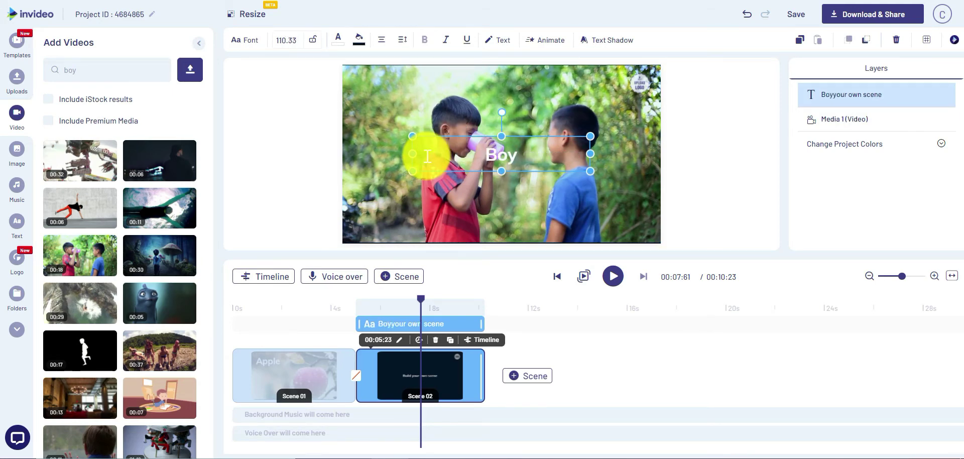
pyautogui.click(292, 40)
pyautogui.write('200')
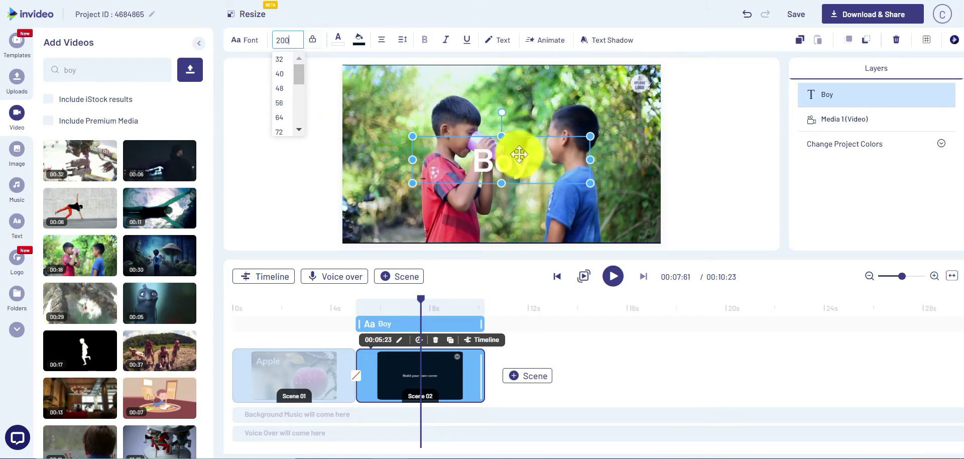
# Step: Move the Boy title to the upper left and narrow its text box
pyautogui.moveTo(519, 143); pyautogui.dragTo(445, 102)
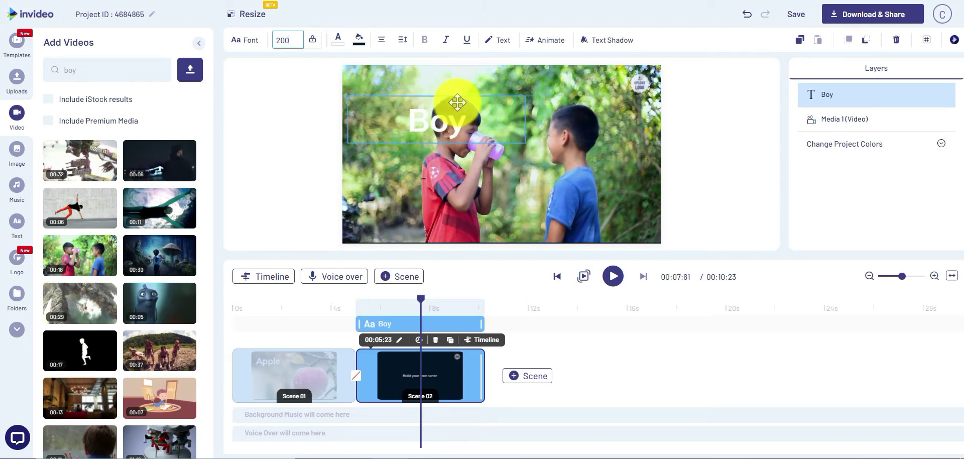
pyautogui.moveTo(445, 102); pyautogui.dragTo(460, 103)
pyautogui.moveTo(529, 121); pyautogui.dragTo(429, 120)
pyautogui.click(308, 146)
# Step: Give the Boy title a dark background box with higher box opacity
pyautogui.click(381, 135)
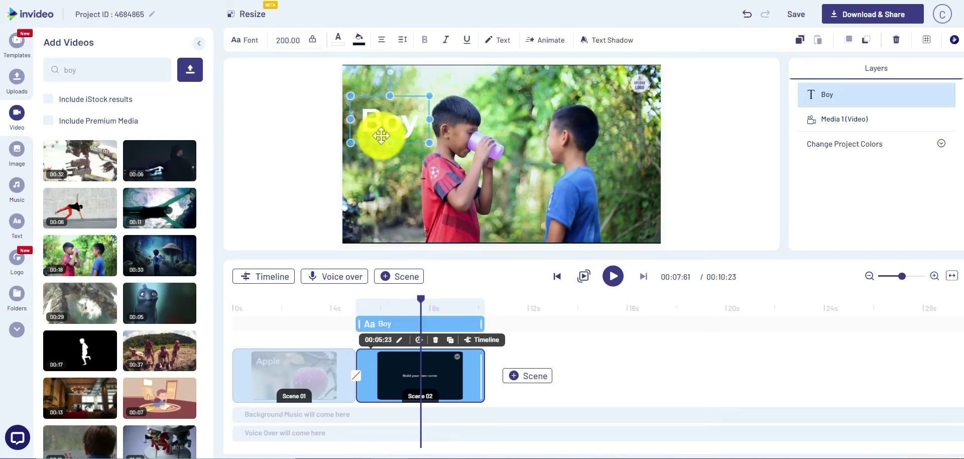
pyautogui.click(360, 47)
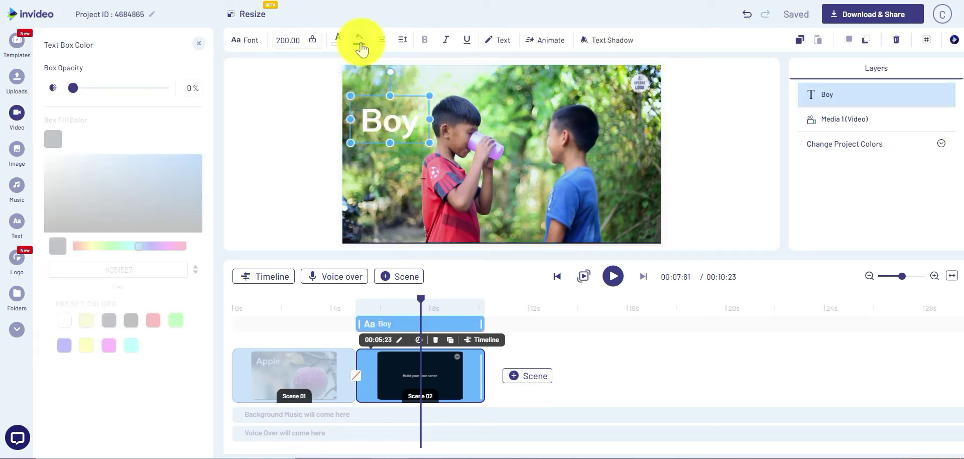
pyautogui.moveTo(73, 91); pyautogui.dragTo(112, 97)
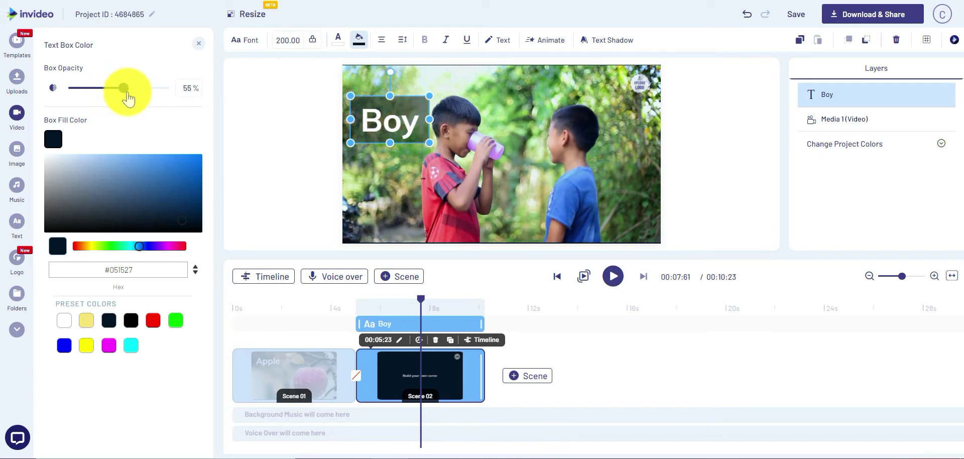
pyautogui.click(254, 189)
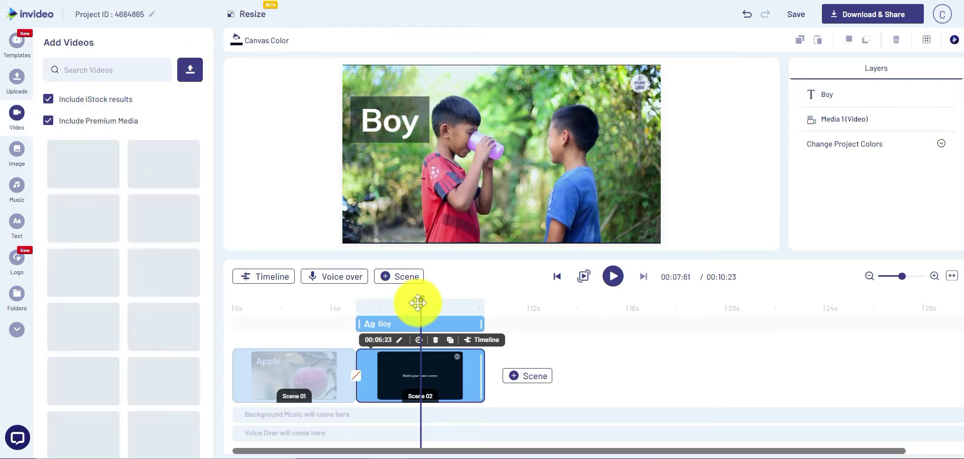
# Step: Give the Apple title in Scene 01 a faint pink box at about 20% opacity
pyautogui.click(305, 303)
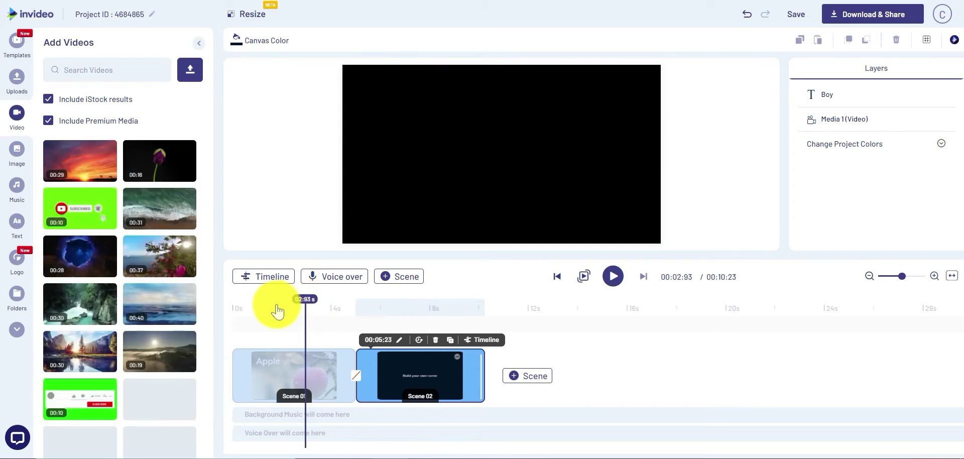
pyautogui.click(277, 305)
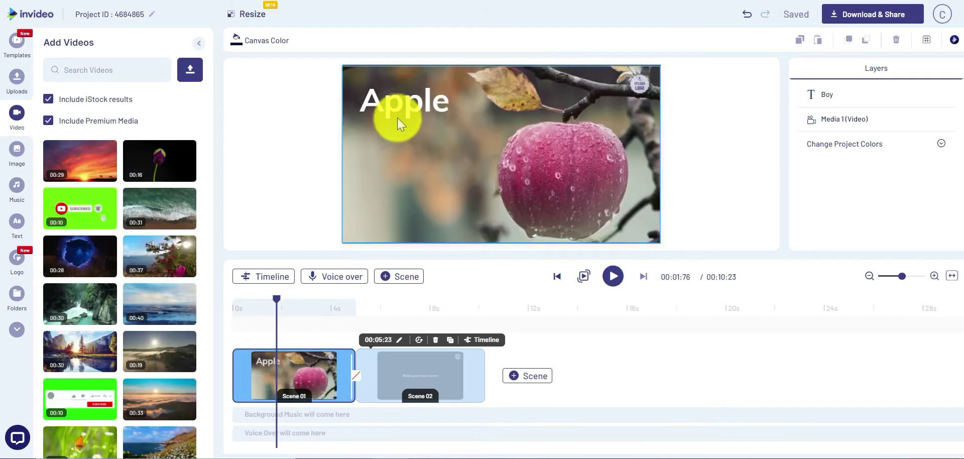
pyautogui.click(398, 120)
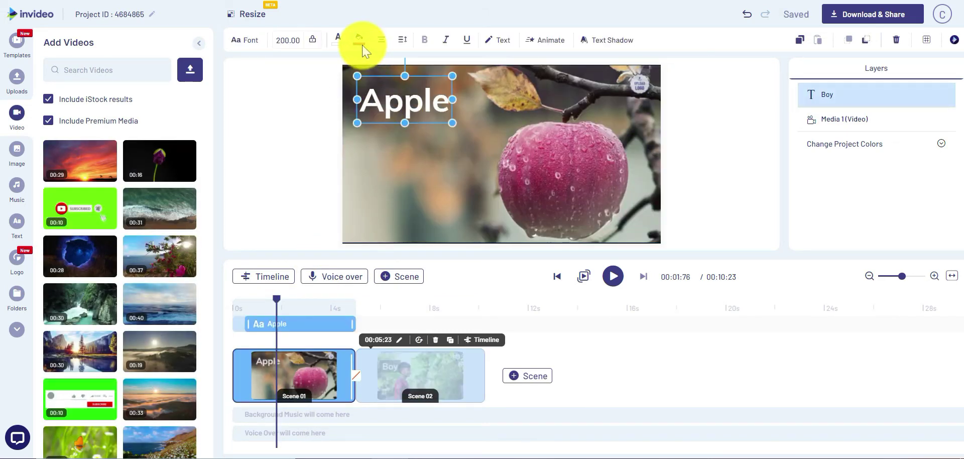
pyautogui.click(359, 40)
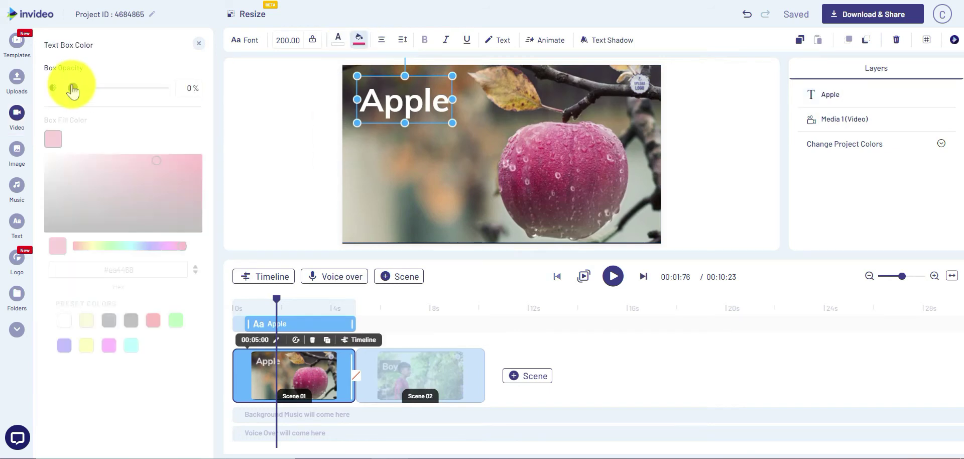
pyautogui.moveTo(92, 94); pyautogui.dragTo(93, 94)
pyautogui.click(281, 160)
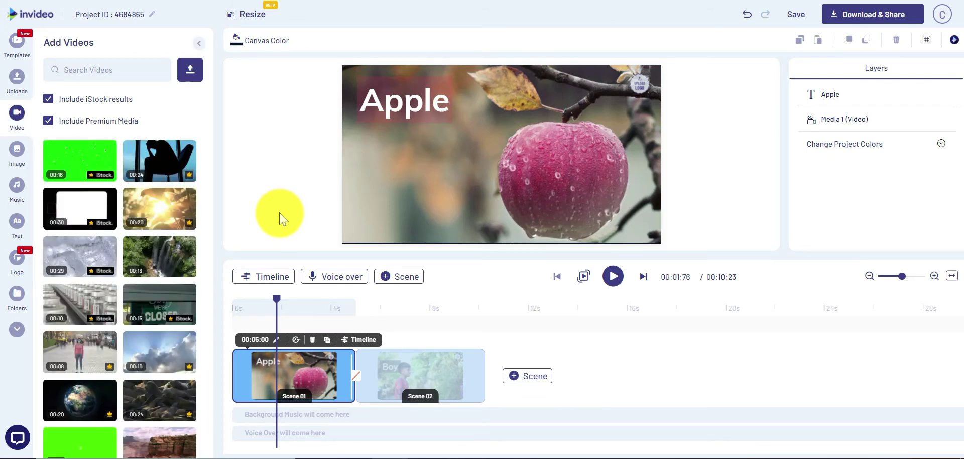
# Step: Set up text-to-speech narration 'A for Apple' in US English with the Salli voice
pyautogui.click(338, 279)
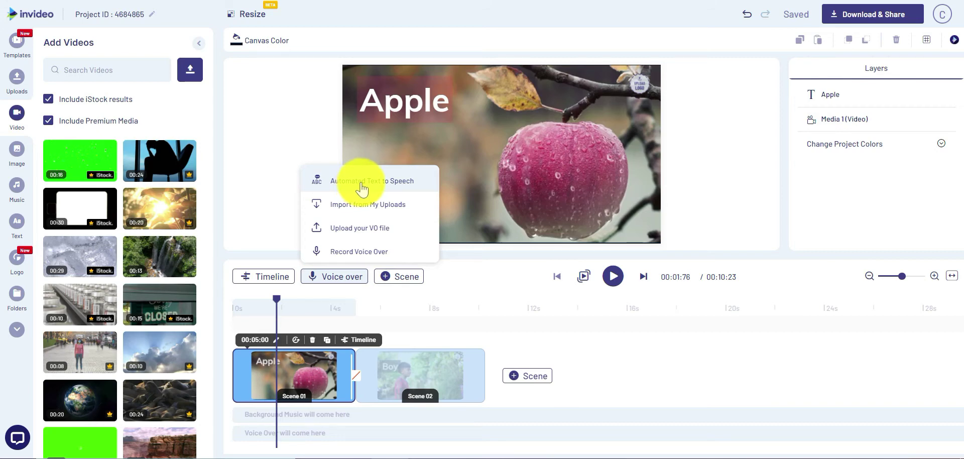
pyautogui.click(361, 188)
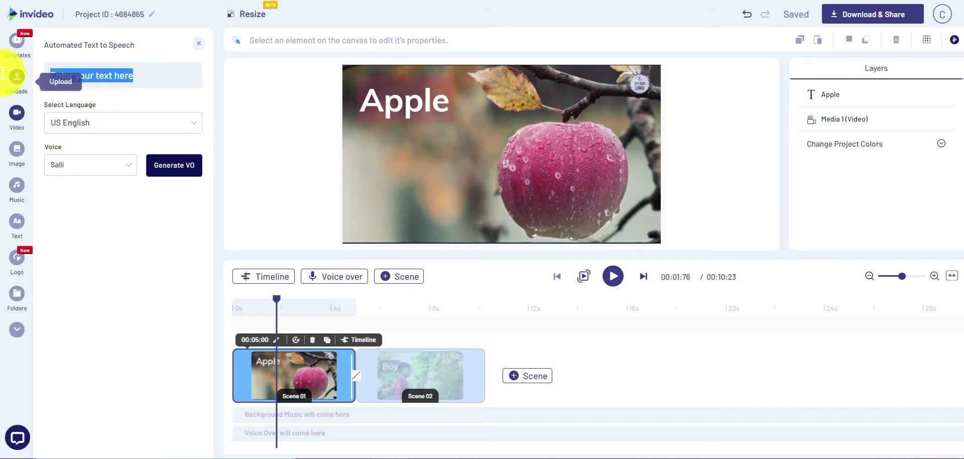
pyautogui.write('A for')
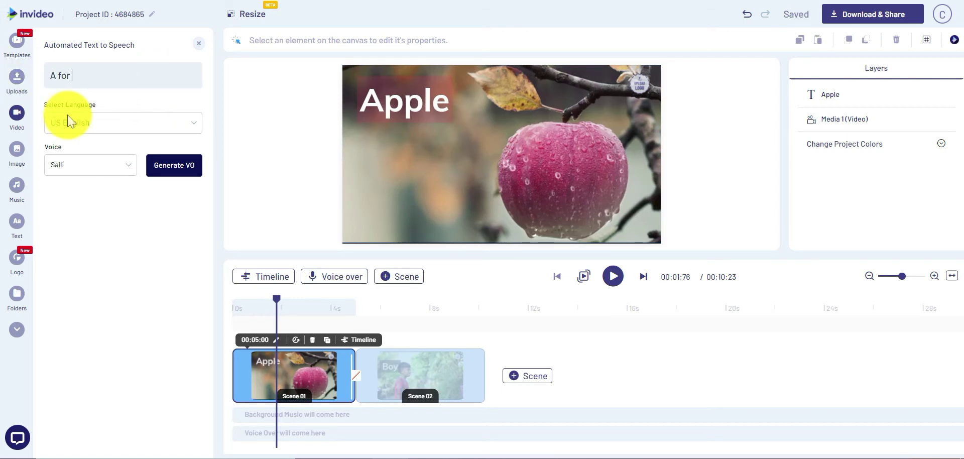
pyautogui.write('Apple')
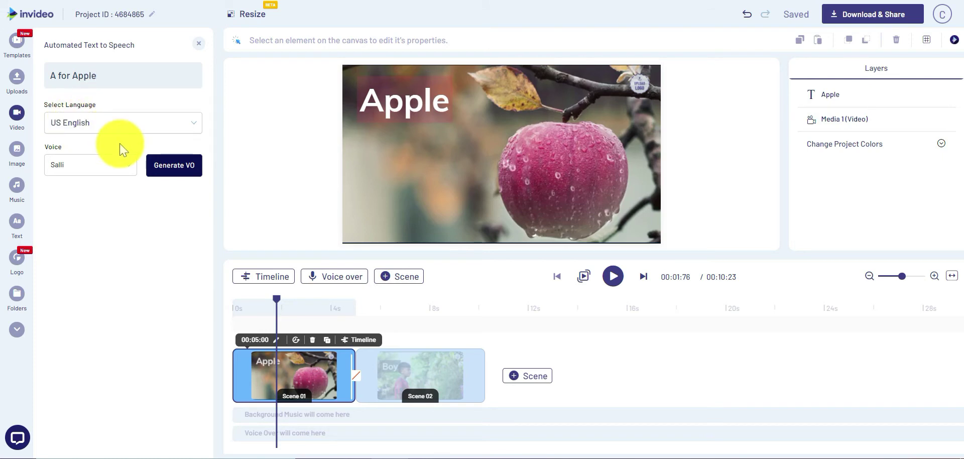
pyautogui.click(191, 129)
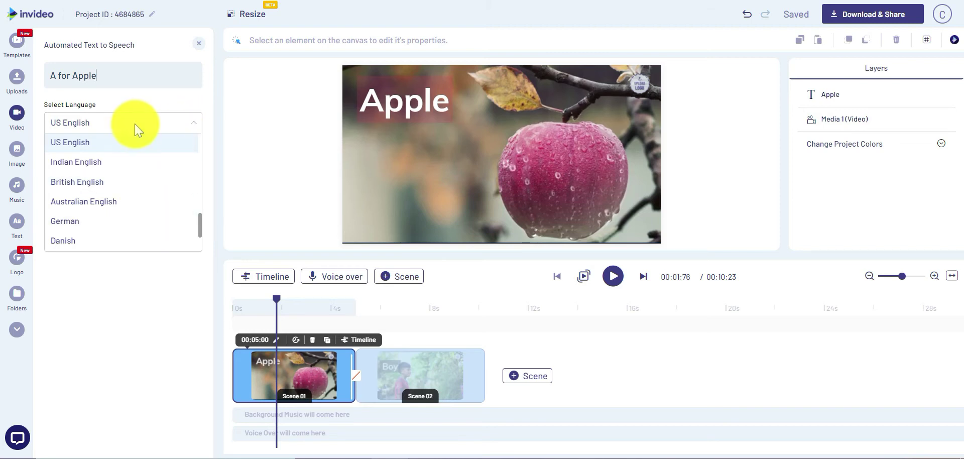
pyautogui.click(135, 103)
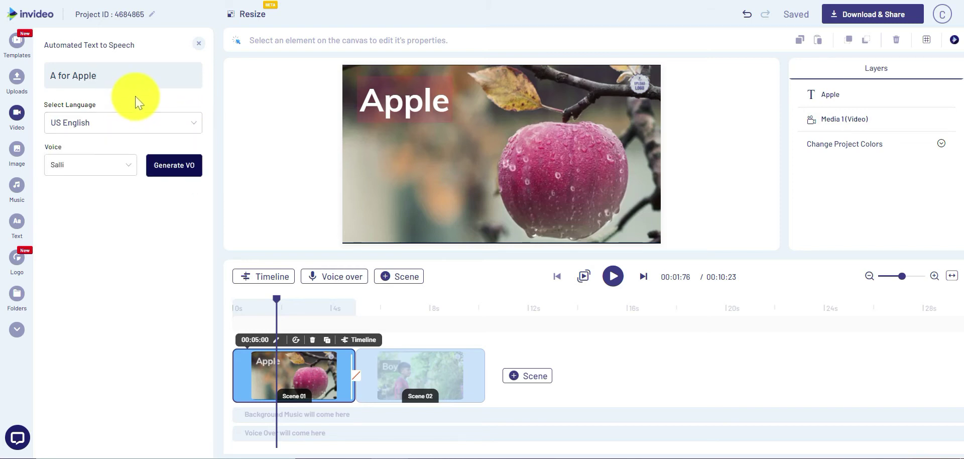
pyautogui.click(129, 171)
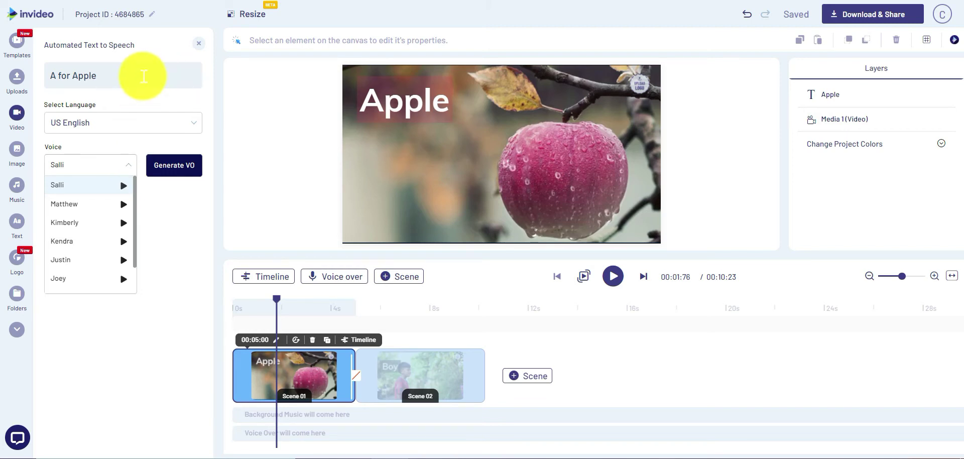
pyautogui.click(140, 76)
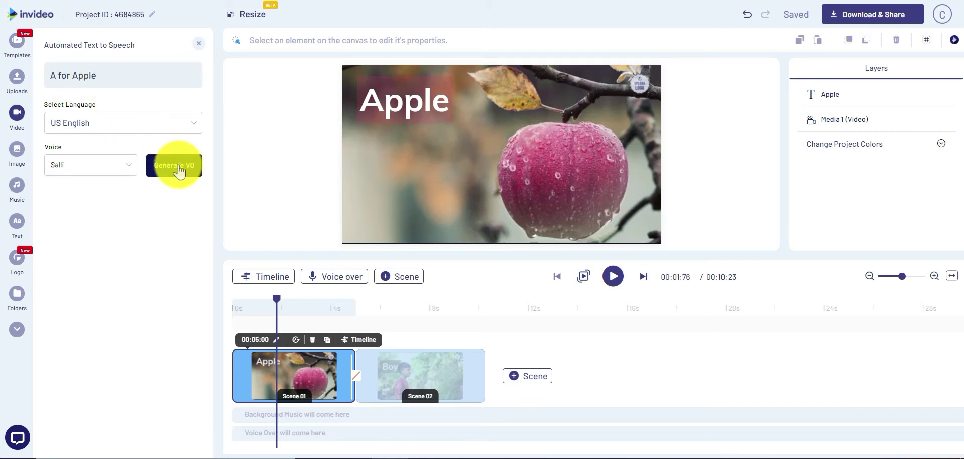
# Step: Generate the Salli voice-over, add pauses to the script, regenerate and preview it
pyautogui.click(178, 169)
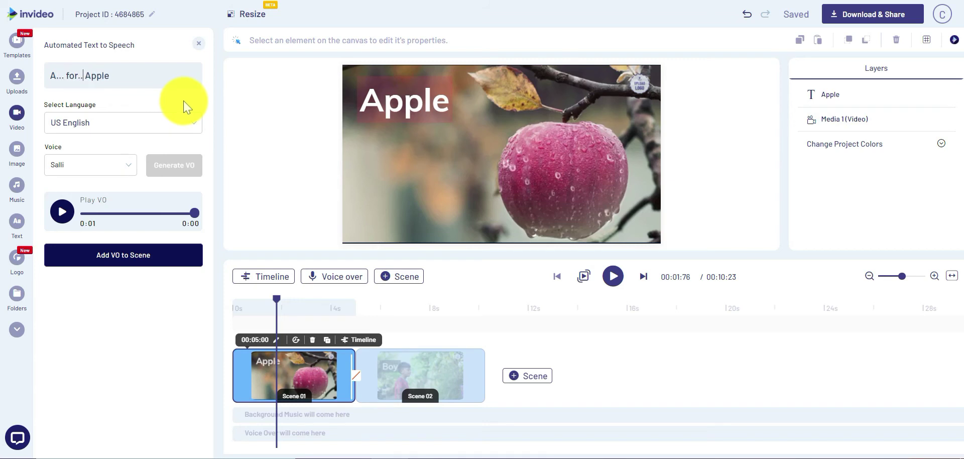
pyautogui.click(146, 99)
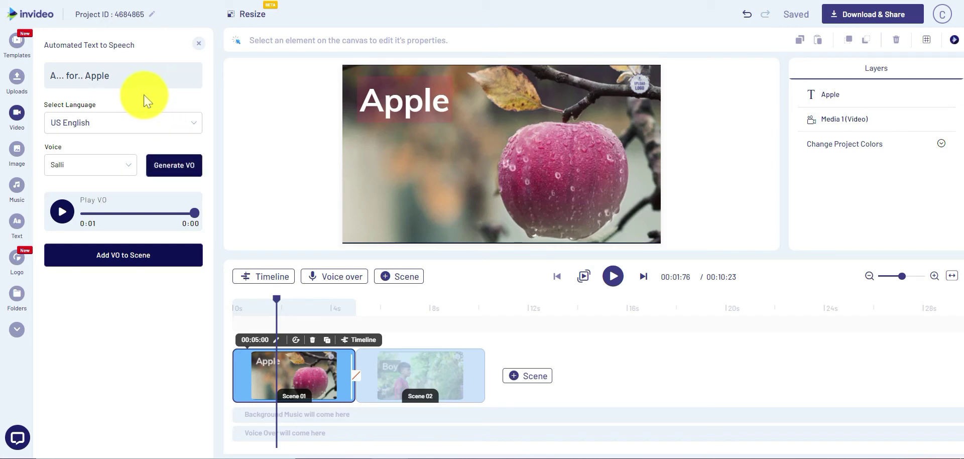
pyautogui.click(175, 167)
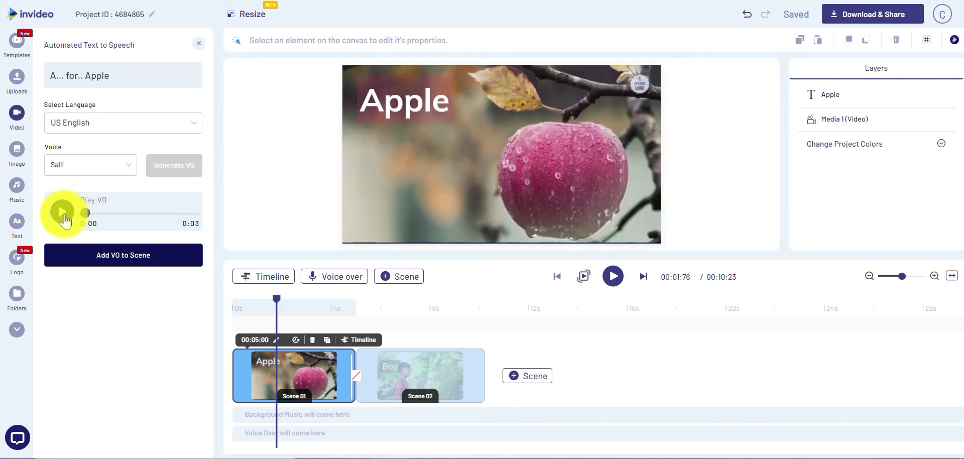
pyautogui.click(67, 215)
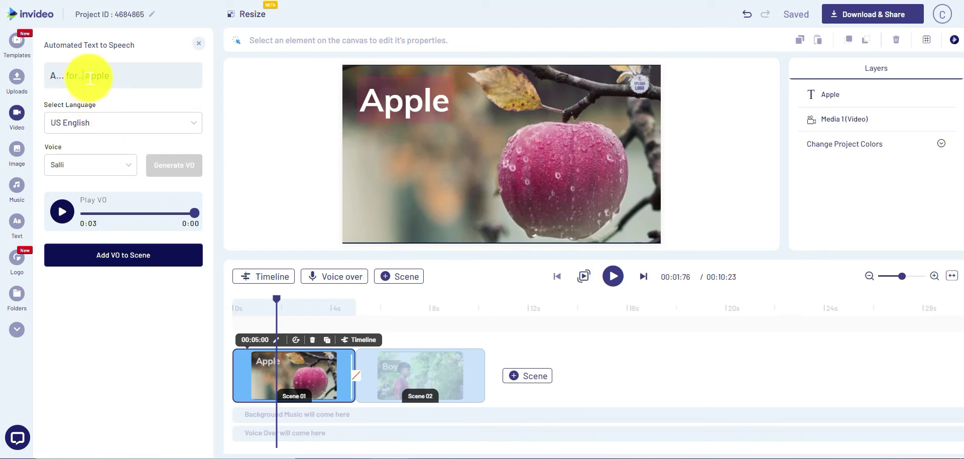
# Step: Revise the script to 'A… for..Apple', regenerate, and play the three-second voice-over
pyautogui.click(128, 87)
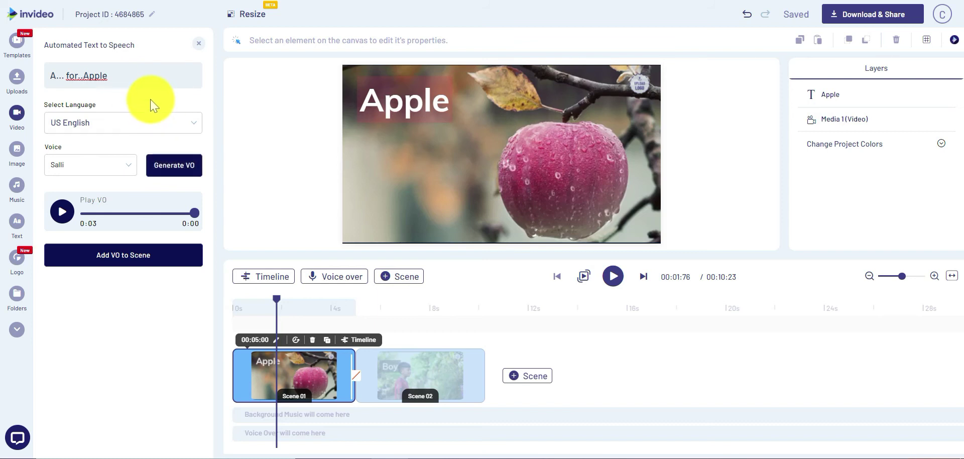
pyautogui.click(166, 165)
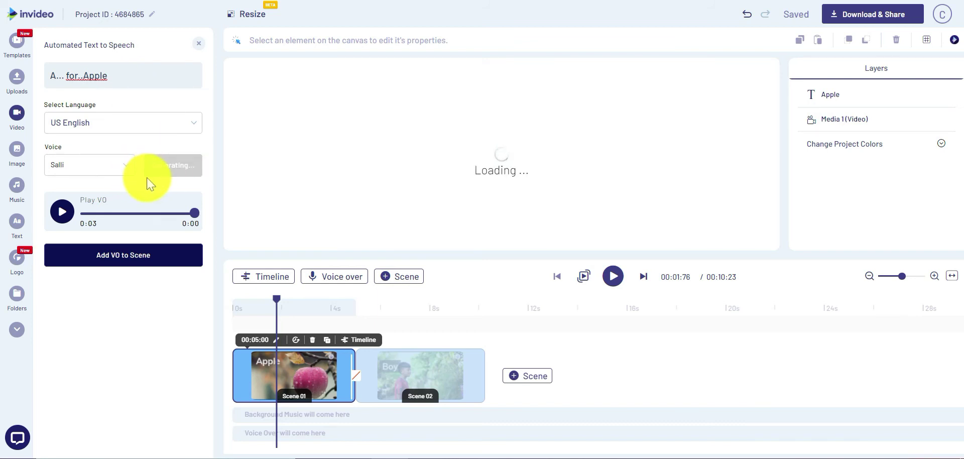
pyautogui.click(61, 211)
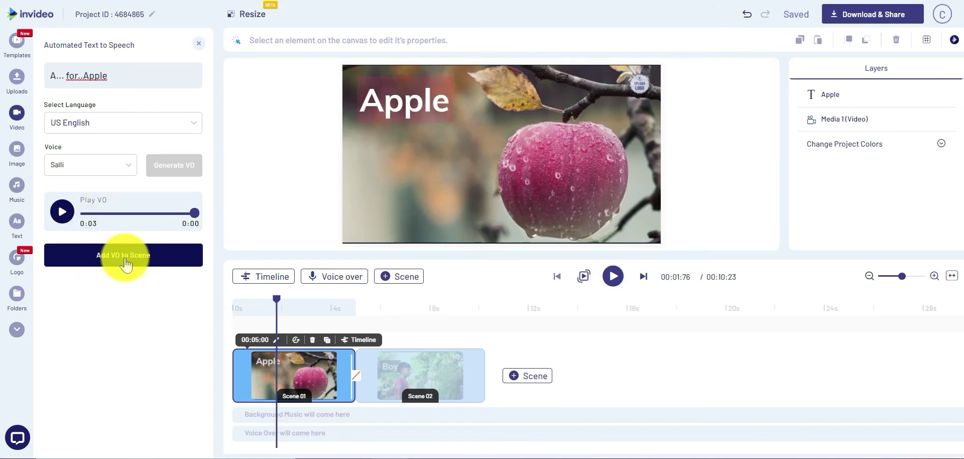
pyautogui.moveTo(293, 375)
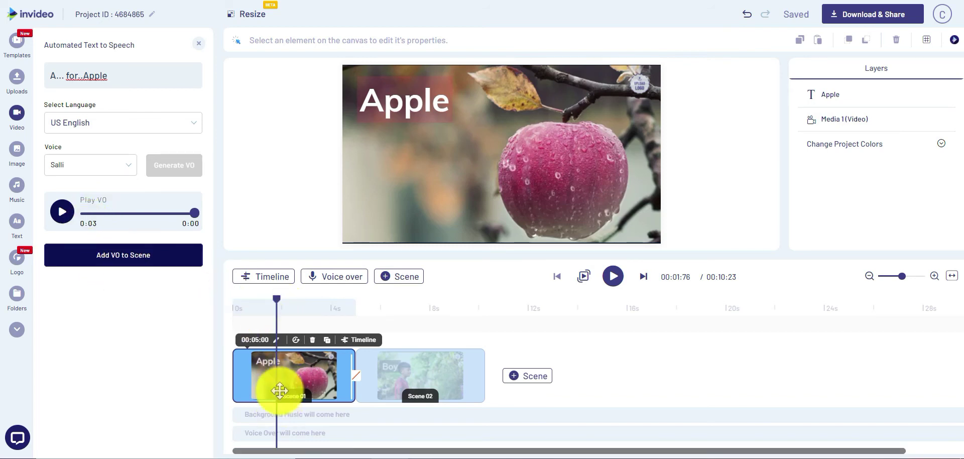
# Step: Add the voice-over to the Apple scene, shifted to start around 1.4 seconds
pyautogui.click(105, 256)
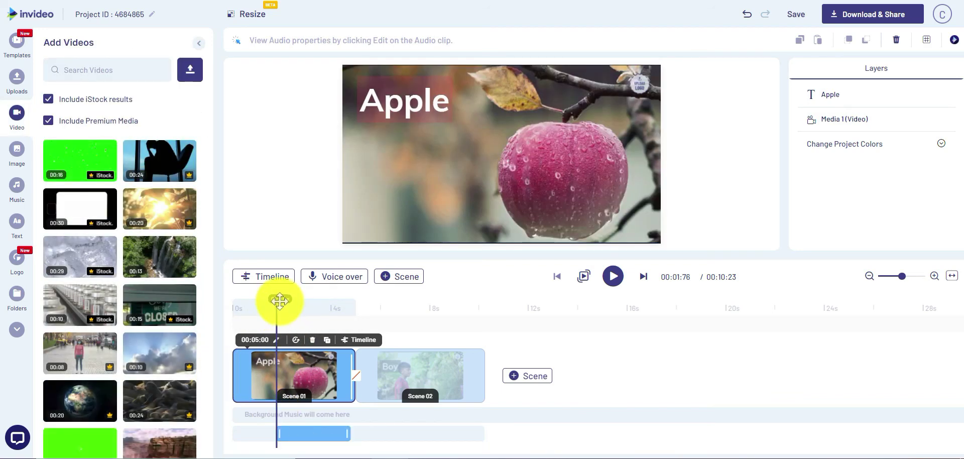
pyautogui.moveTo(256, 304); pyautogui.dragTo(270, 308)
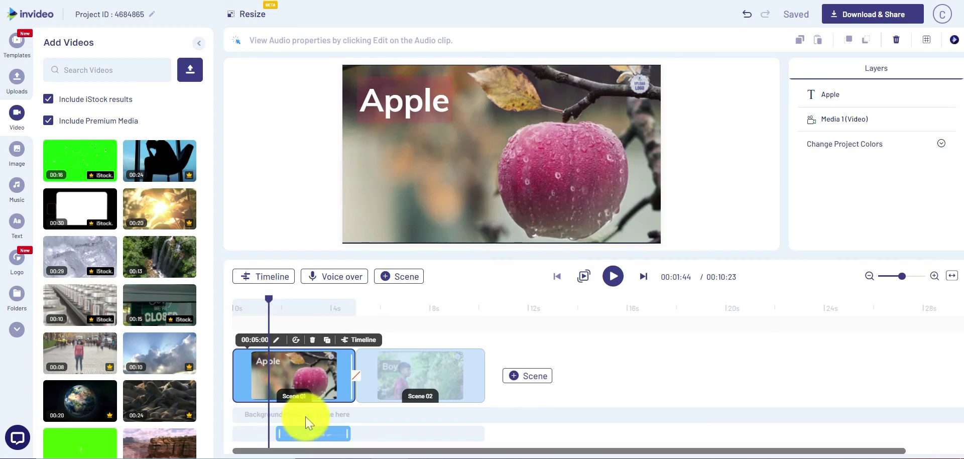
pyautogui.click(293, 433)
pyautogui.moveTo(293, 438); pyautogui.dragTo(283, 432)
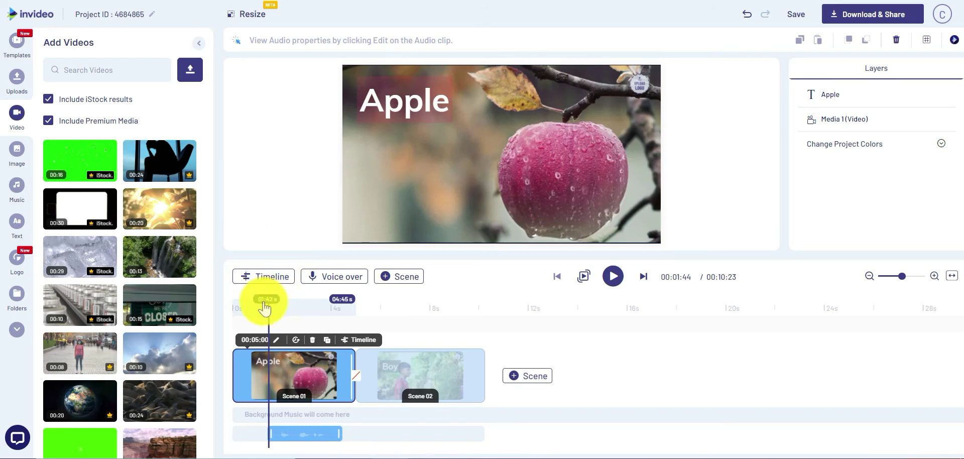
# Step: Play the two-scene video from the start and pause during the Boy scene
pyautogui.moveTo(270, 304); pyautogui.dragTo(235, 302)
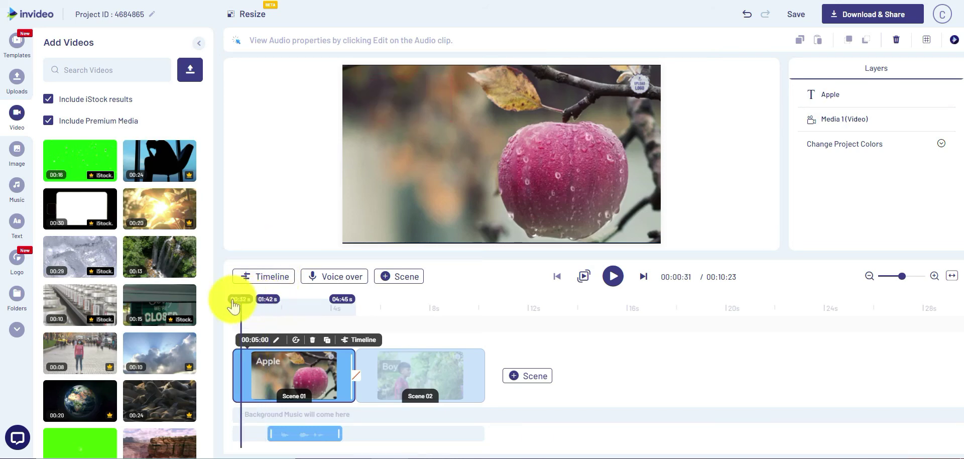
pyautogui.click(613, 277)
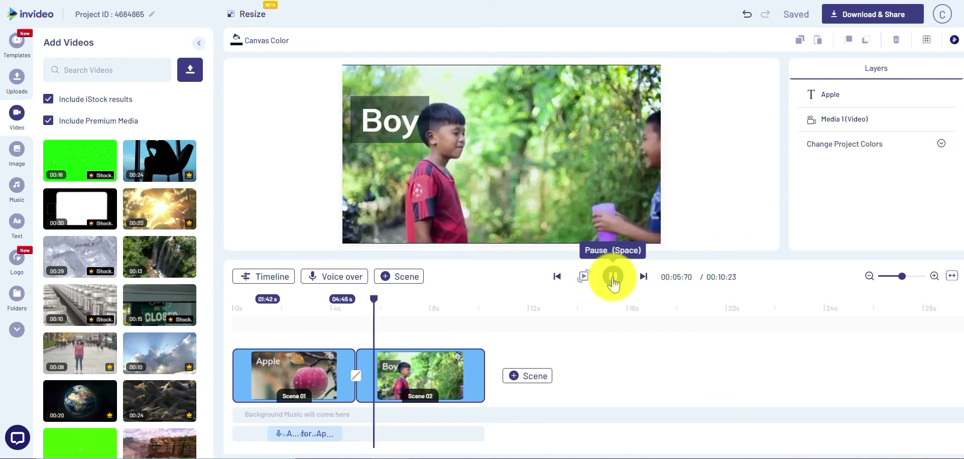
pyautogui.click(613, 284)
pyautogui.moveTo(410, 301); pyautogui.dragTo(378, 301)
# Step: Record a roughly 3.6-second voice-over of your own narration for the Boy scene
pyautogui.click(335, 277)
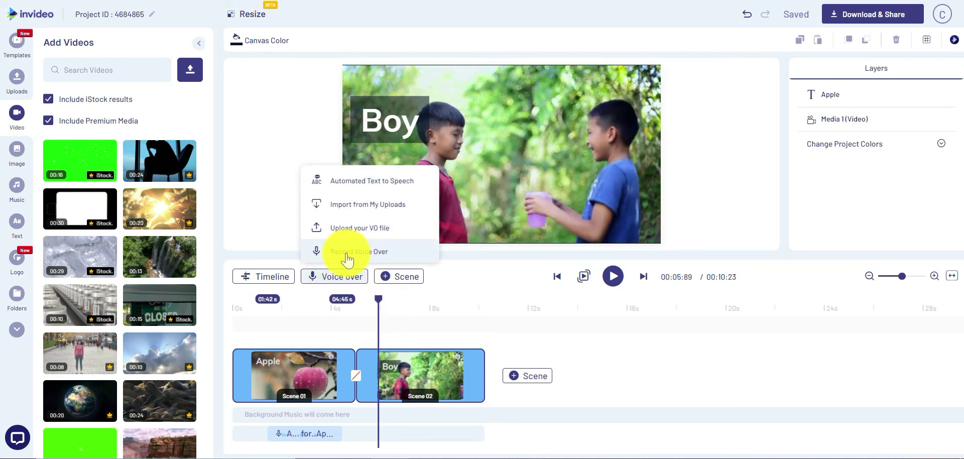
pyautogui.click(347, 256)
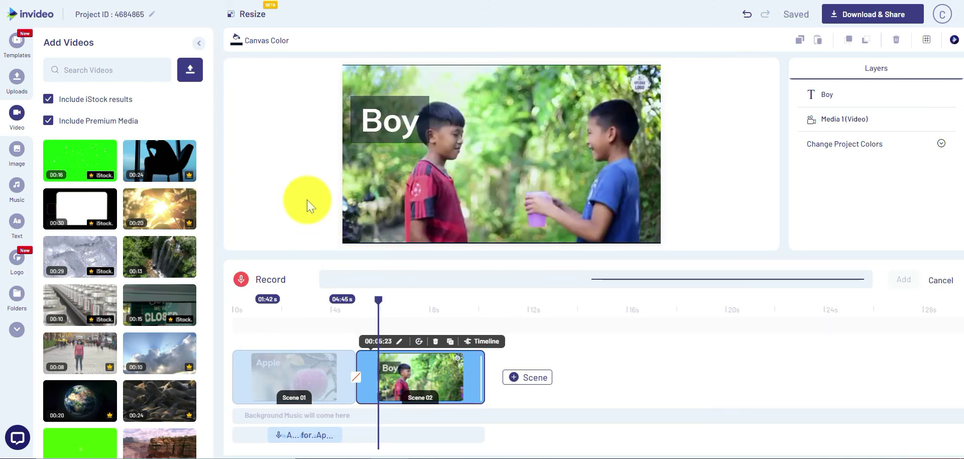
pyautogui.click(242, 281)
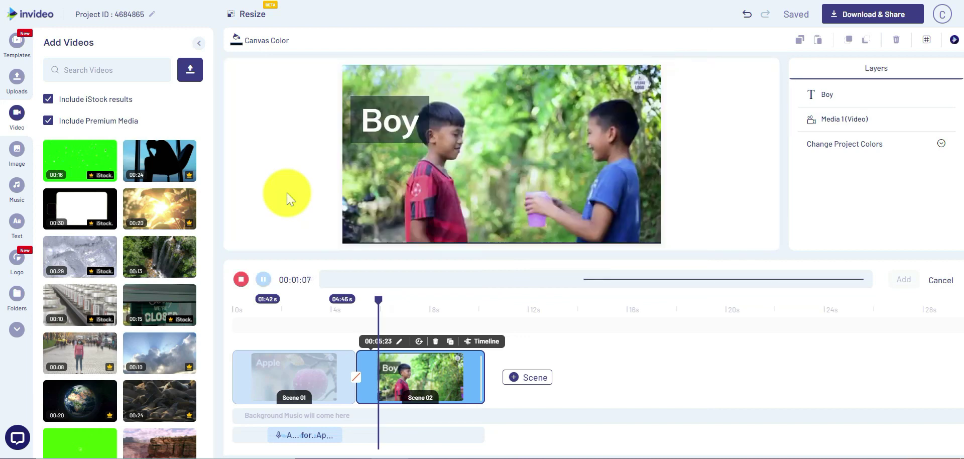
pyautogui.click(241, 279)
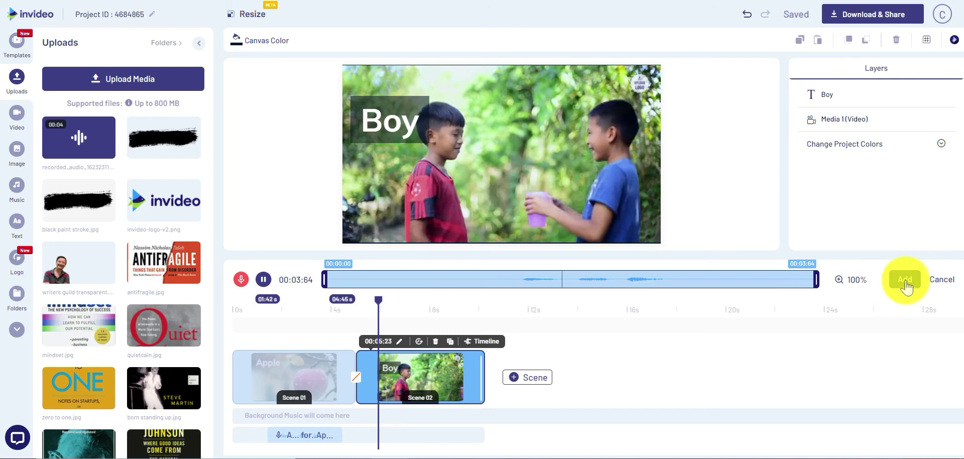
# Step: Add the recording beneath the Boy scene, then play back both Apple and Boy narrations
pyautogui.click(905, 280)
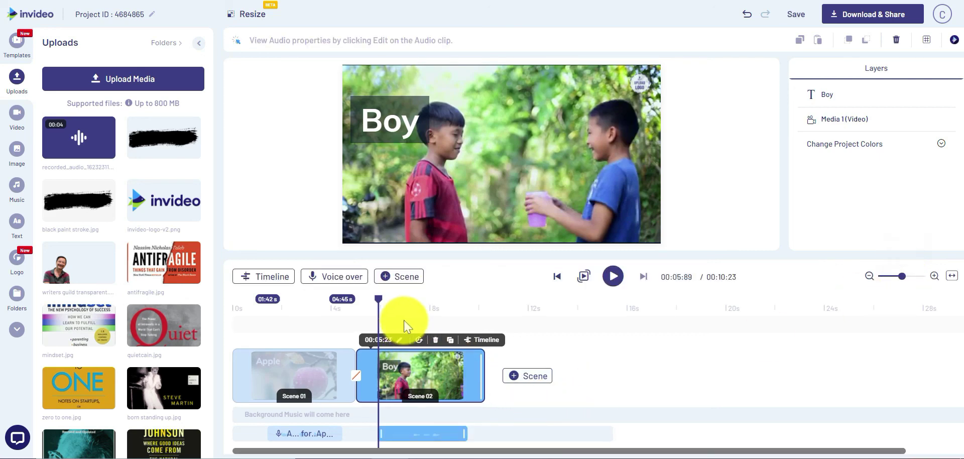
pyautogui.click(356, 308)
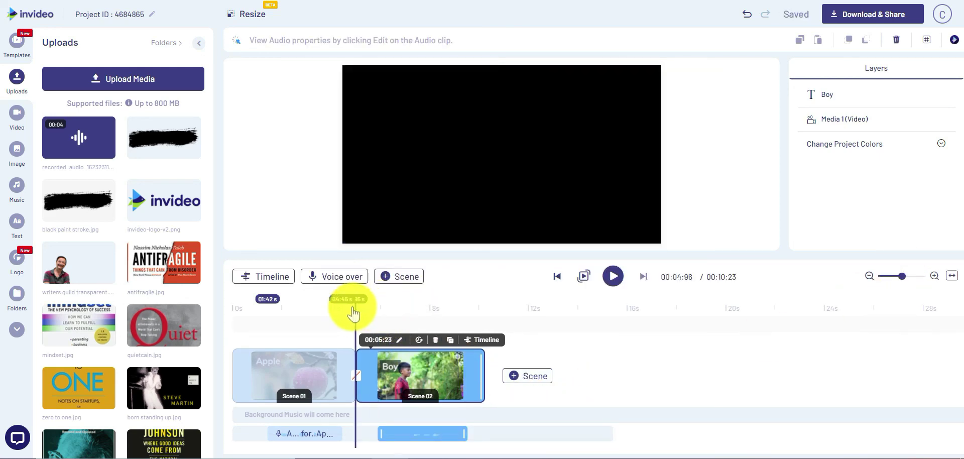
pyautogui.click(346, 308)
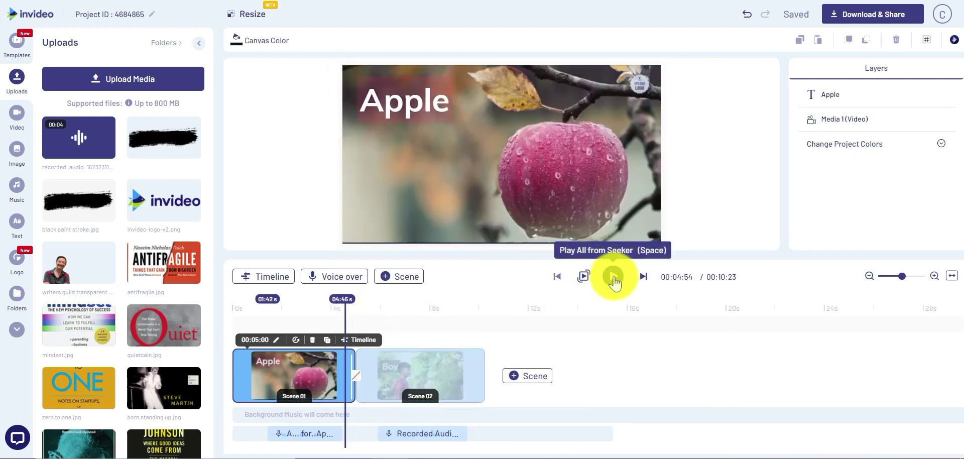
pyautogui.click(613, 276)
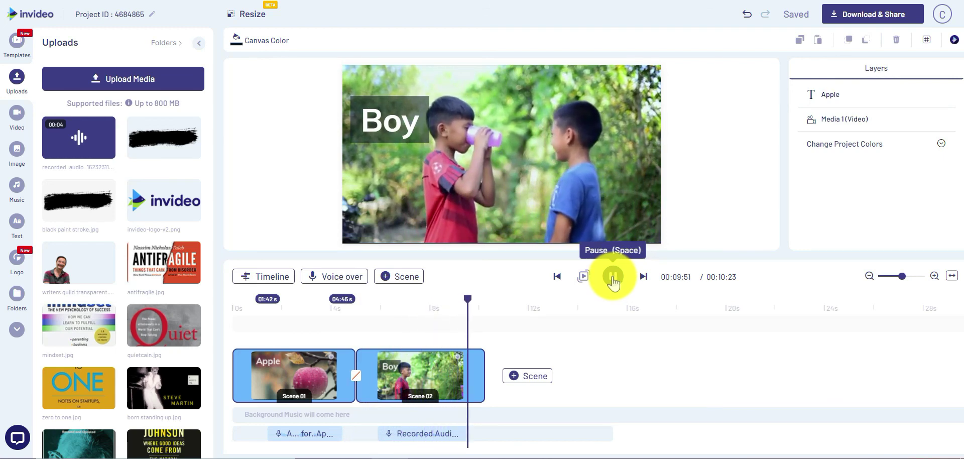
pyautogui.click(612, 278)
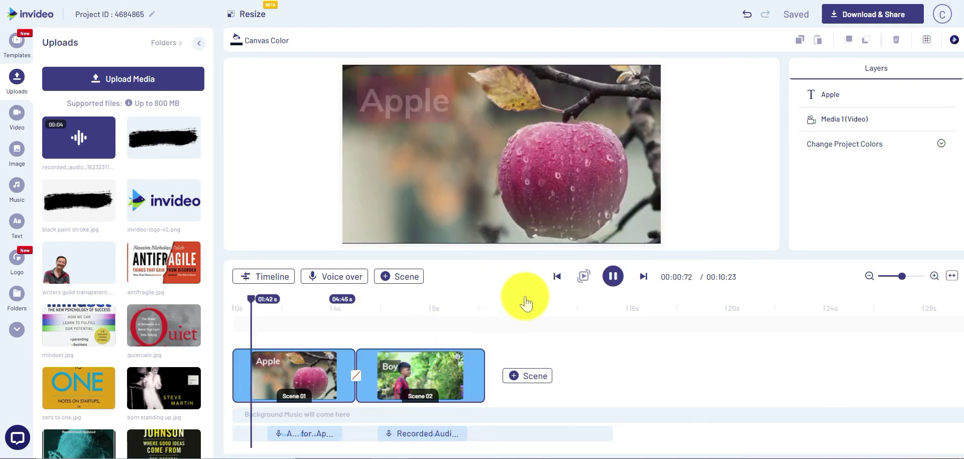